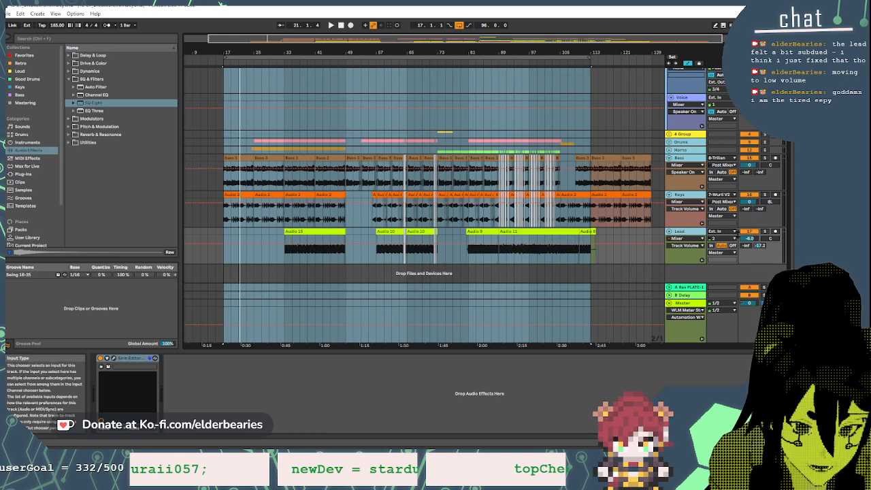
Step: Deactivate the Drums, Horns, Bass, Keys and Lead tracks, keeping only the drums audible, and play them from bar 25
{"action": "left_click", "coordinate": [749, 231]}
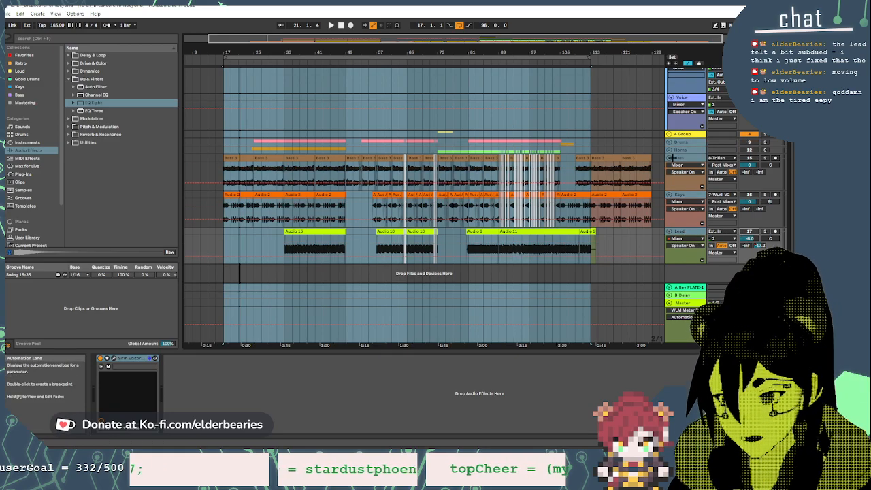
{"action": "left_click", "coordinate": [202, 149]}
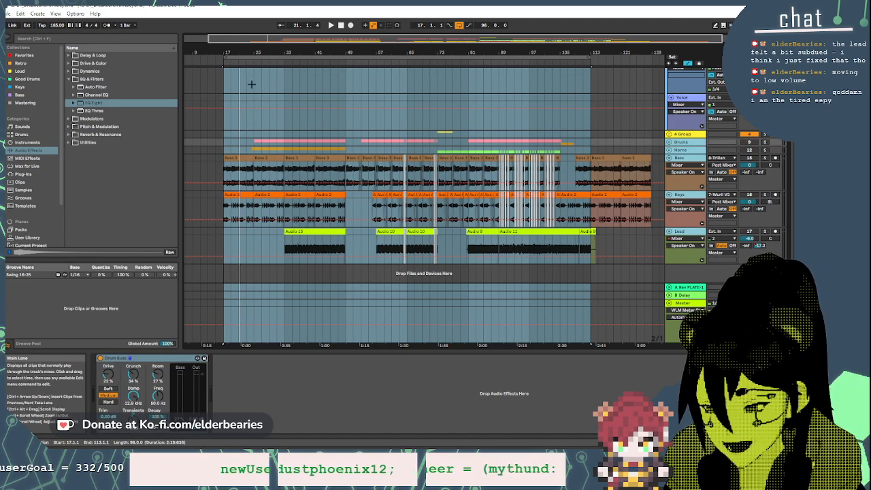
{"action": "left_click_drag", "start_coordinate": [263, 52], "coordinate": [264, 101]}
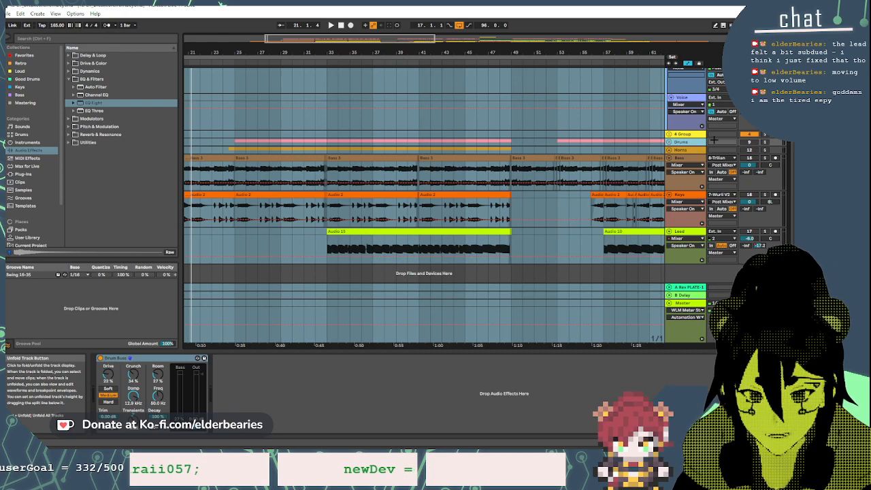
{"action": "left_click", "coordinate": [237, 142]}
{"action": "left_click", "coordinate": [233, 142]}
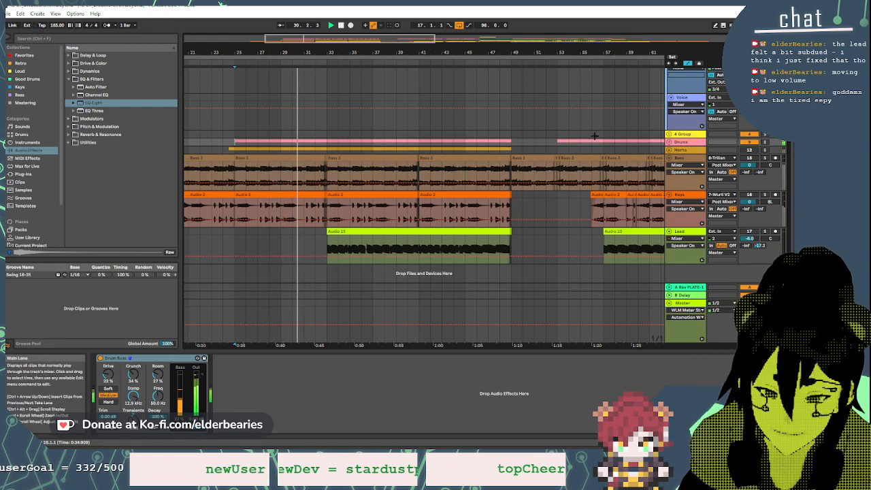
Step: Unfold the Drums group and audition the cw_amen04_170 clip from bar 53
{"action": "left_click", "coordinate": [669, 142]}
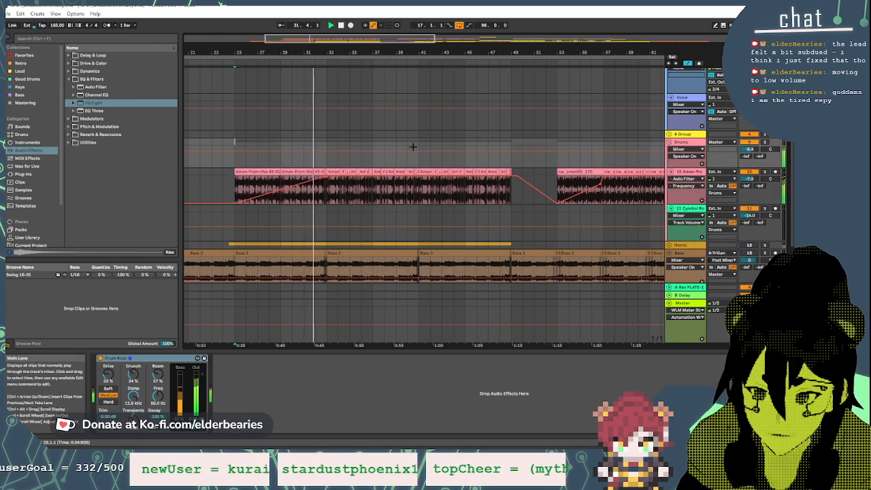
{"action": "scroll", "coordinate": [340, 150], "scroll_direction": "down", "scroll_amount": 3}
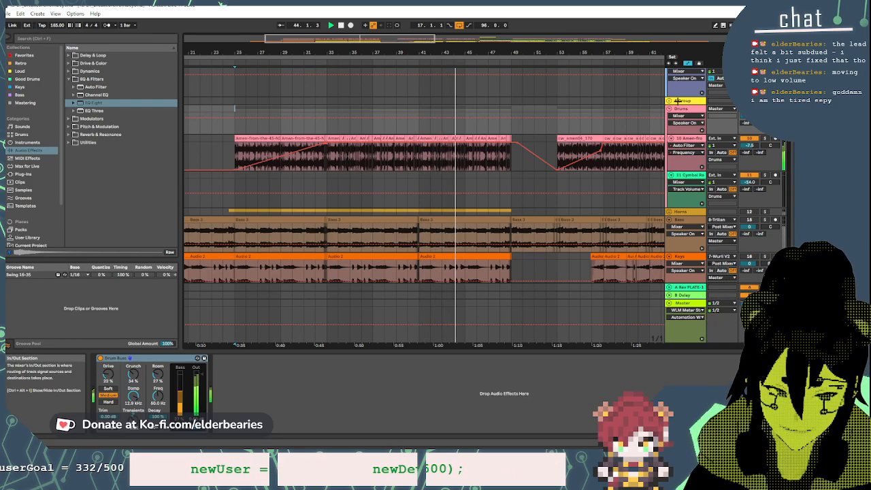
{"action": "left_click_drag", "start_coordinate": [625, 54], "coordinate": [436, 72]}
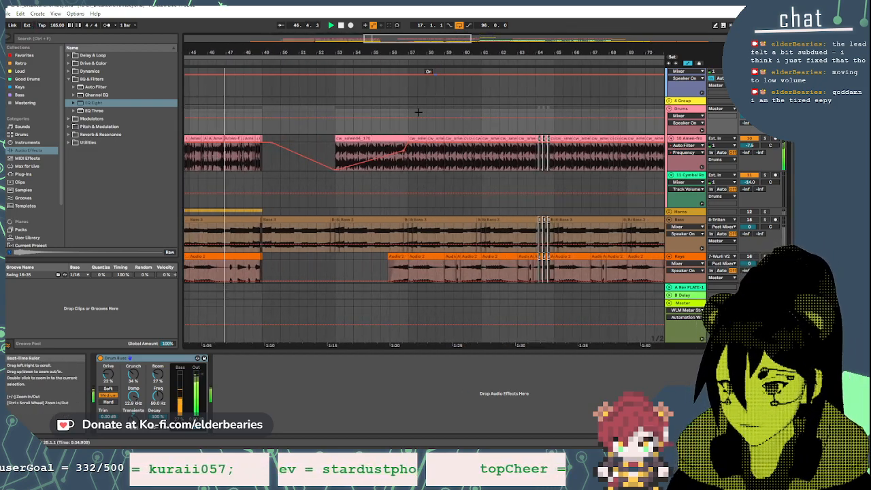
{"action": "left_click", "coordinate": [366, 136]}
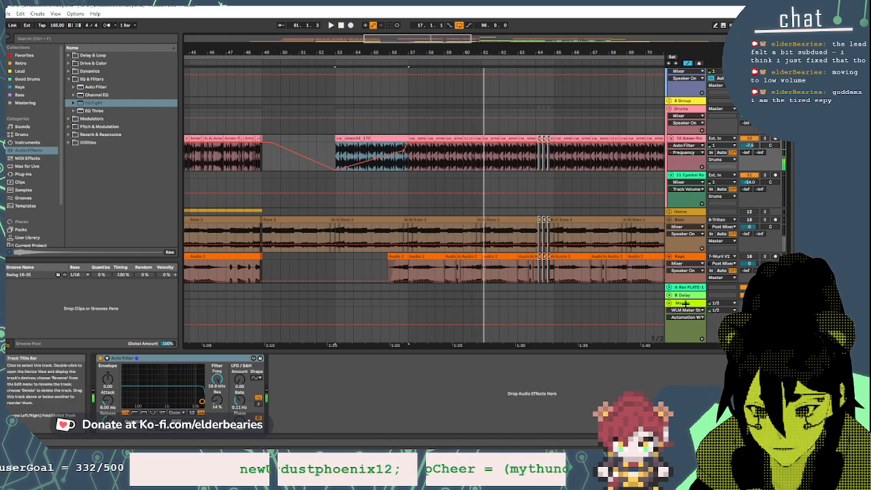
Step: Turn off the mix and master effect rack on the Master track and replay the drums from bar 53
{"action": "left_click", "coordinate": [684, 302]}
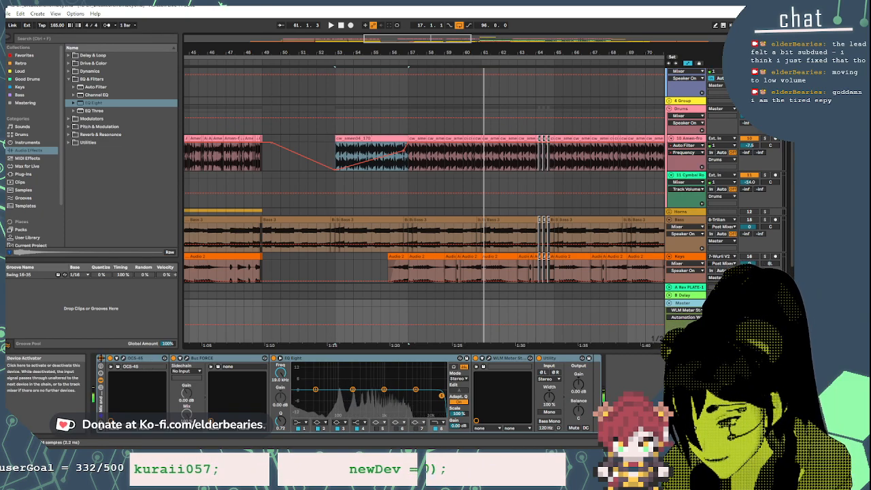
{"action": "left_click", "coordinate": [102, 358]}
{"action": "key", "text": "space"}
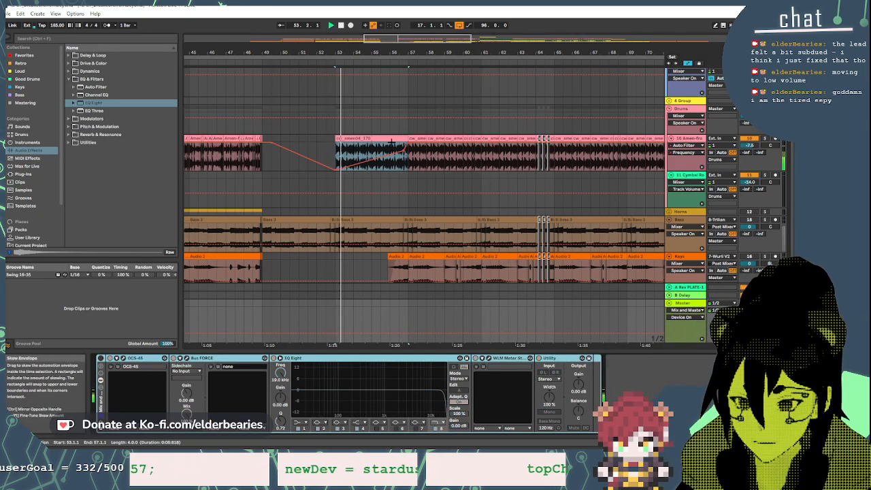
Step: Audition the Amen drum track from bar 57, from 63.3.1 and from bar 89
{"action": "left_click", "coordinate": [417, 140]}
{"action": "scroll", "coordinate": [419, 140], "scroll_direction": "down", "scroll_amount": 2}
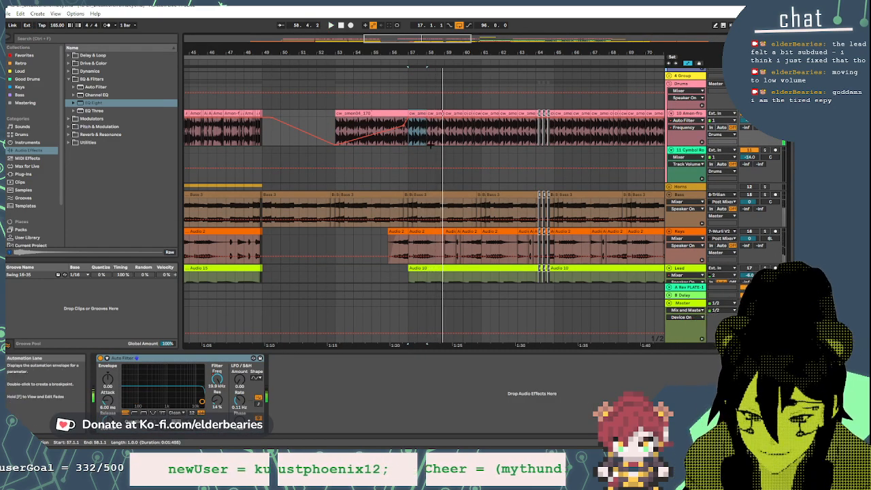
{"action": "scroll", "coordinate": [534, 98], "scroll_direction": "right", "scroll_amount": 5}
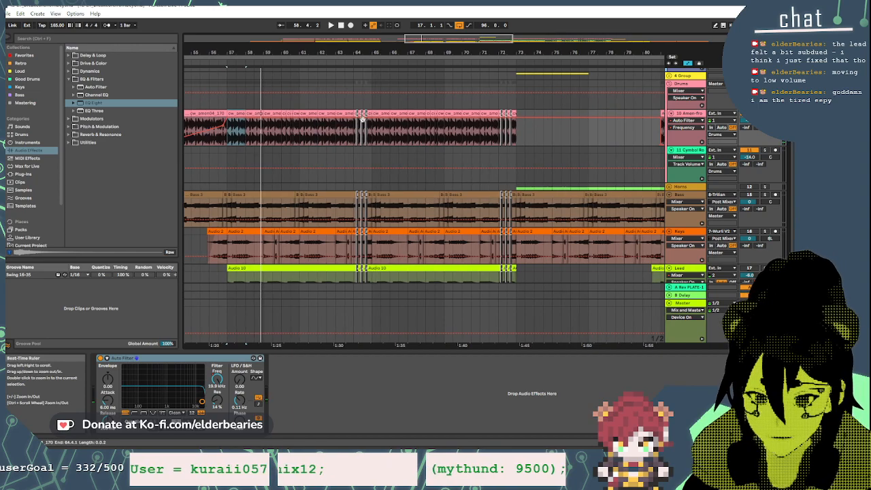
{"action": "left_click", "coordinate": [345, 136]}
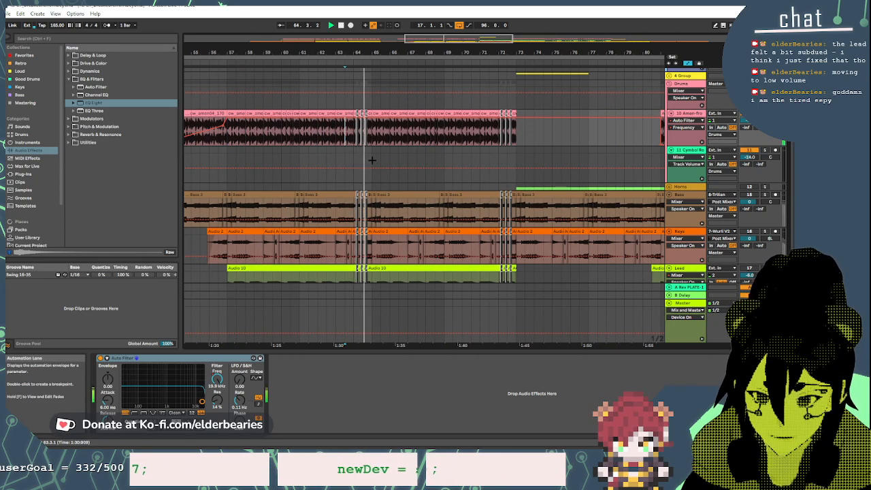
{"action": "scroll", "coordinate": [353, 259], "scroll_direction": "down", "scroll_amount": 1}
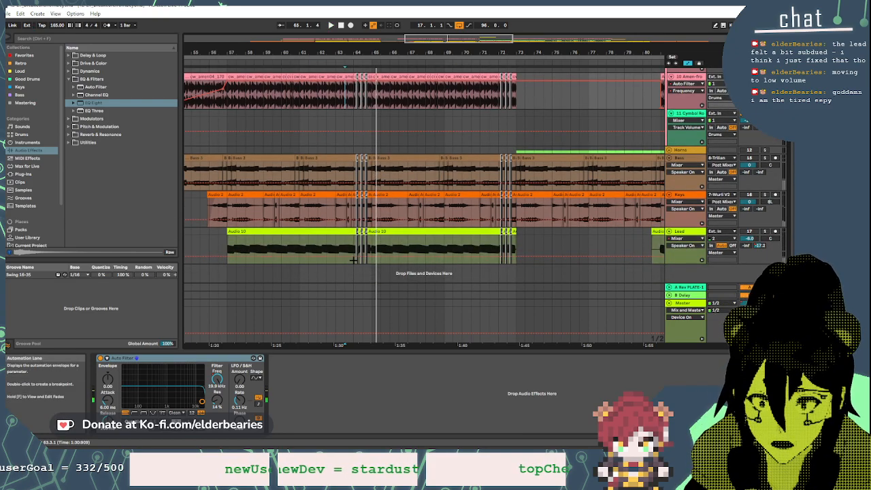
{"action": "left_click_drag", "start_coordinate": [492, 65], "coordinate": [225, 48]}
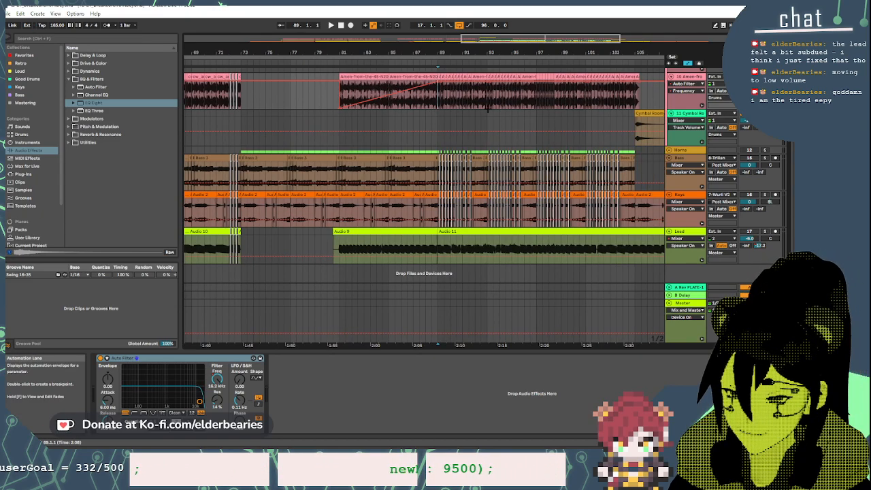
{"action": "key", "text": "space"}
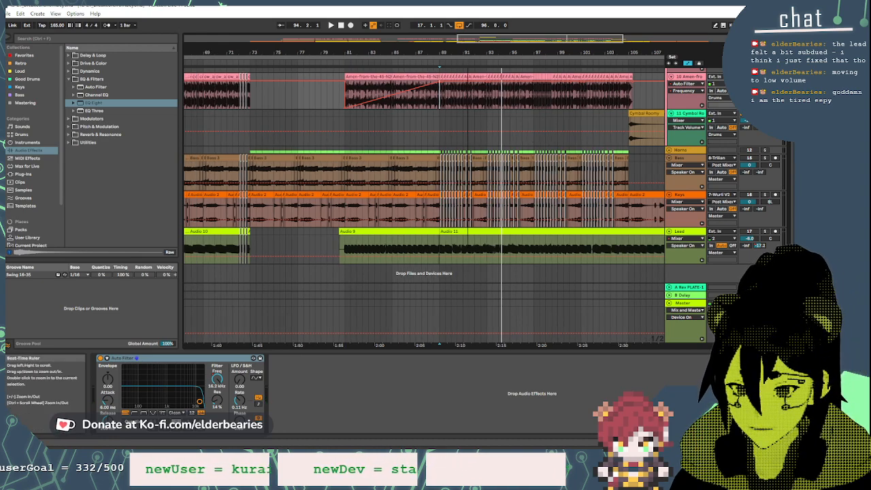
Step: Collapse the Drums group and unfold the Horns group in the full arrangement
{"action": "left_click_drag", "start_coordinate": [466, 53], "coordinate": [466, 34]}
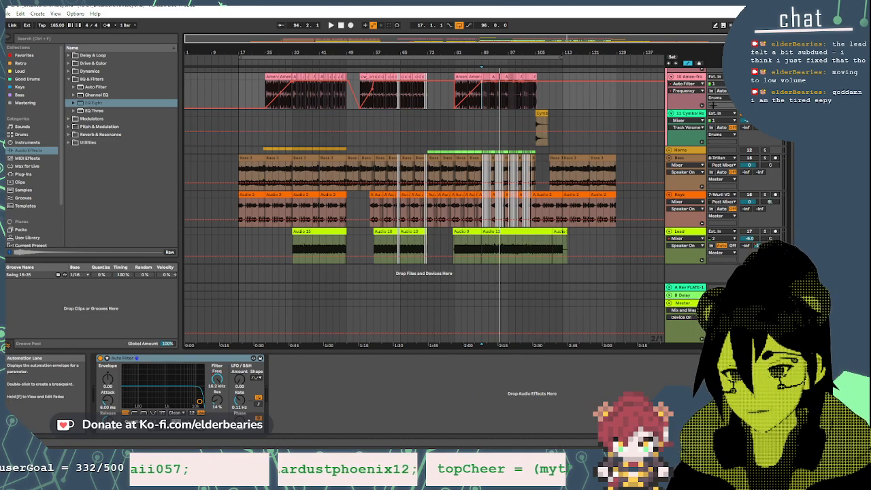
{"action": "scroll", "coordinate": [713, 107], "scroll_direction": "up", "scroll_amount": 2}
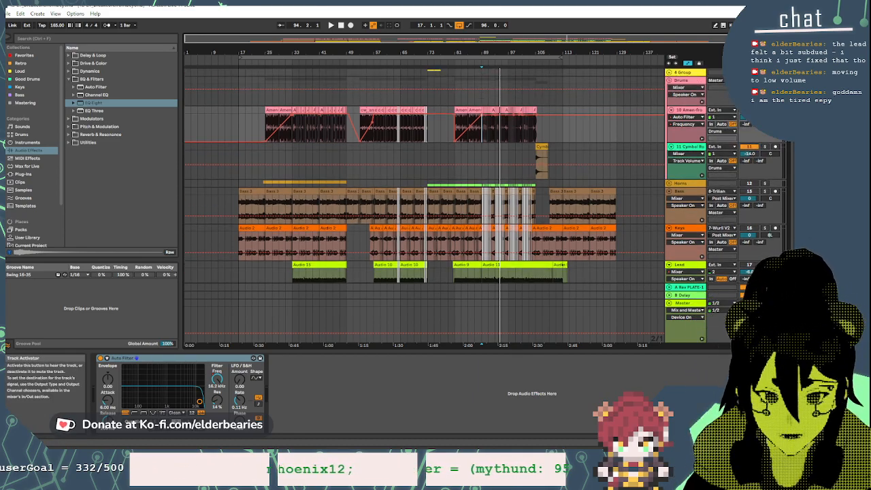
{"action": "left_click", "coordinate": [671, 79]}
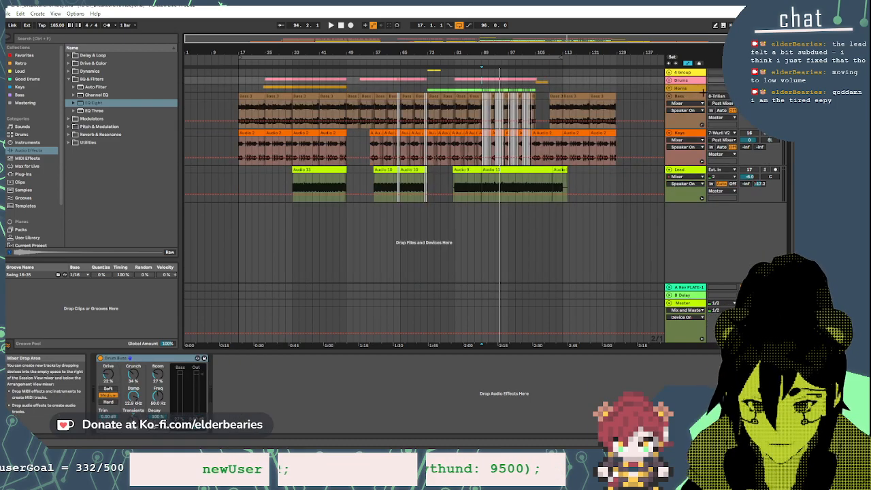
{"action": "scroll", "coordinate": [696, 106], "scroll_direction": "up", "scroll_amount": 2}
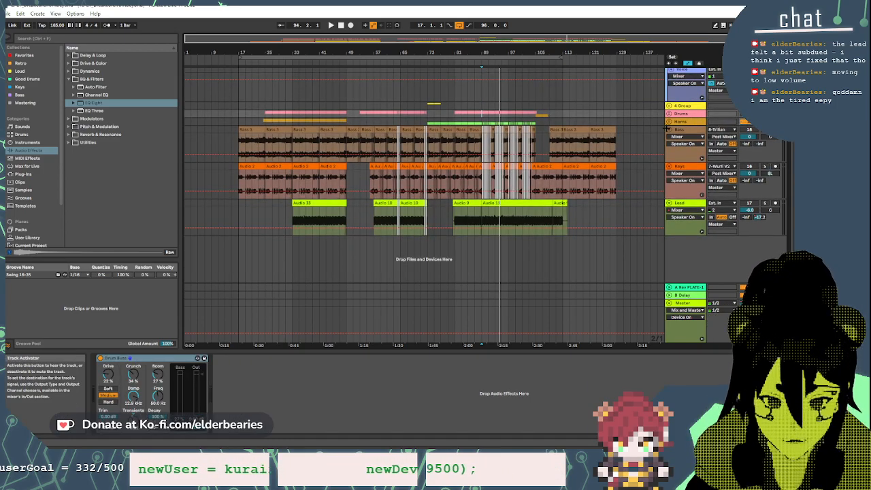
{"action": "left_click", "coordinate": [669, 121]}
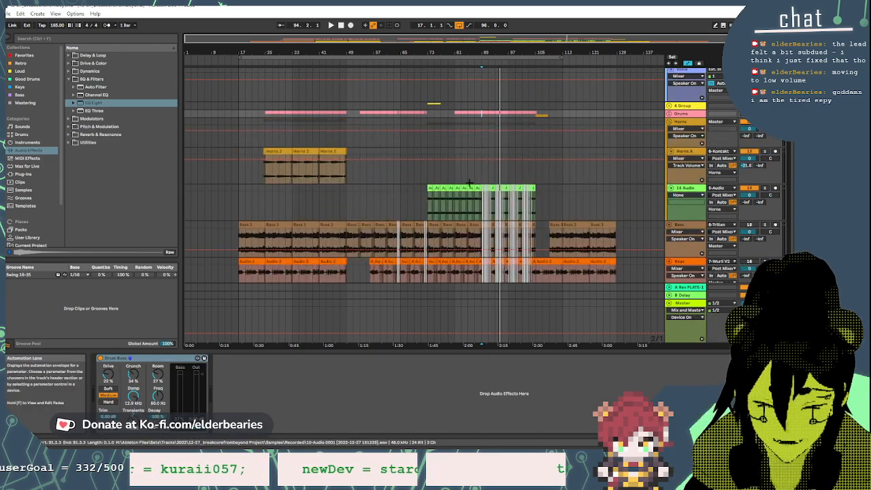
Step: Reopen the Drums group to audition the Cymbal Roomy clip at bar 105, and collapse the group again
{"action": "left_click", "coordinate": [669, 113]}
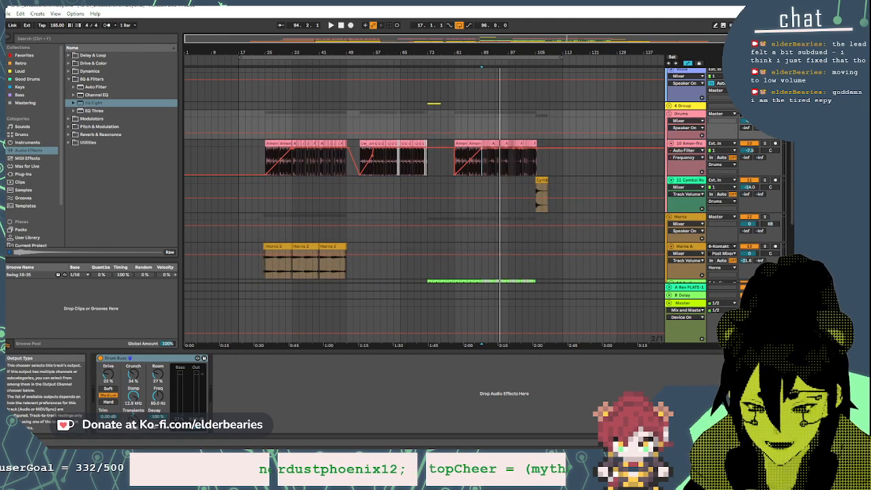
{"action": "left_click", "coordinate": [532, 188]}
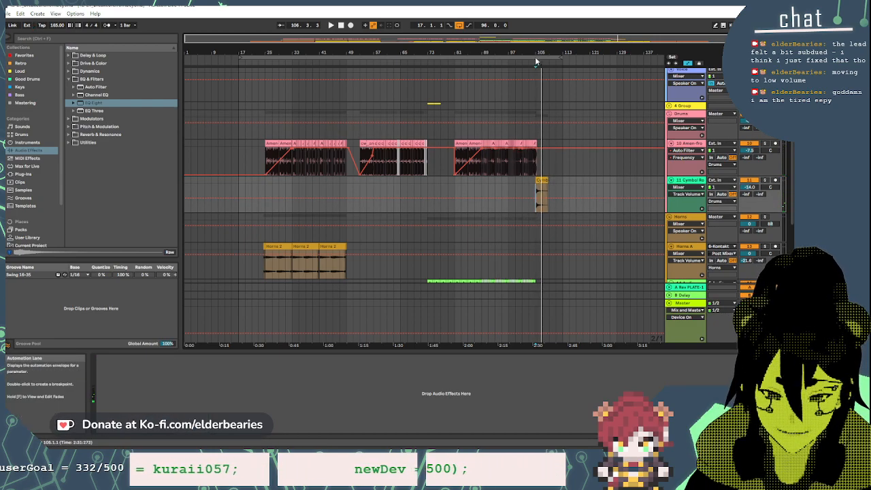
{"action": "left_click_drag", "start_coordinate": [535, 54], "coordinate": [483, 146]}
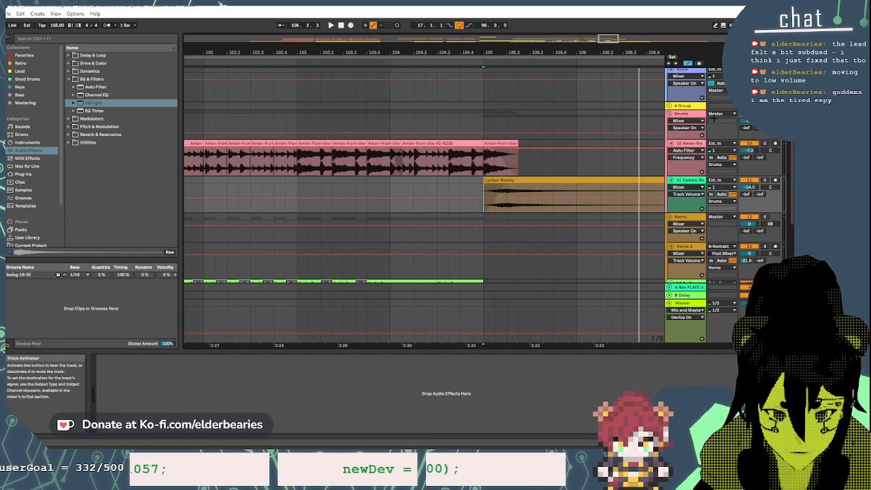
{"action": "left_click", "coordinate": [669, 112]}
{"action": "left_click_drag", "start_coordinate": [479, 53], "coordinate": [481, 30]}
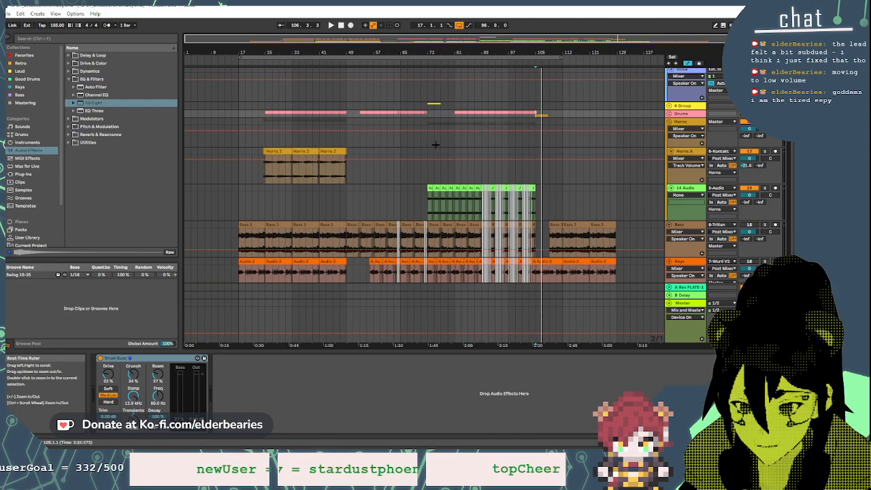
Step: Audition the Horns A track from bar 25 and the 14 Audio track from bars 73 and 89
{"action": "left_click", "coordinate": [281, 151]}
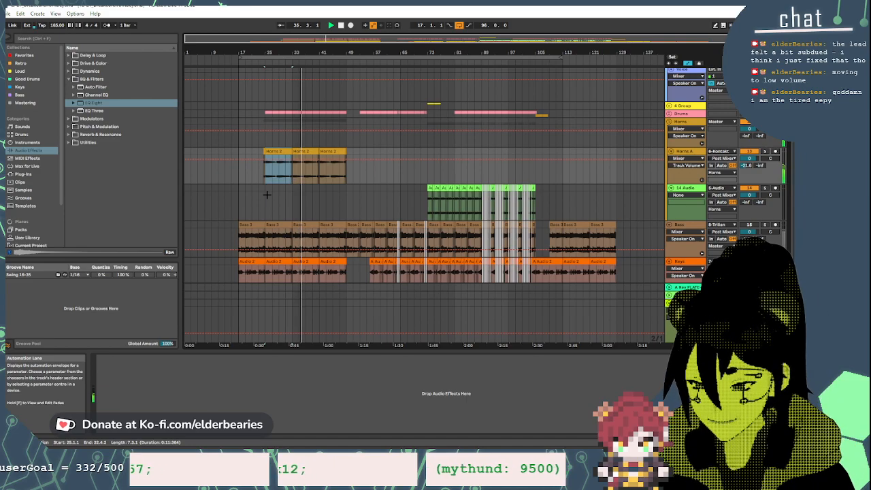
{"action": "left_click", "coordinate": [430, 189]}
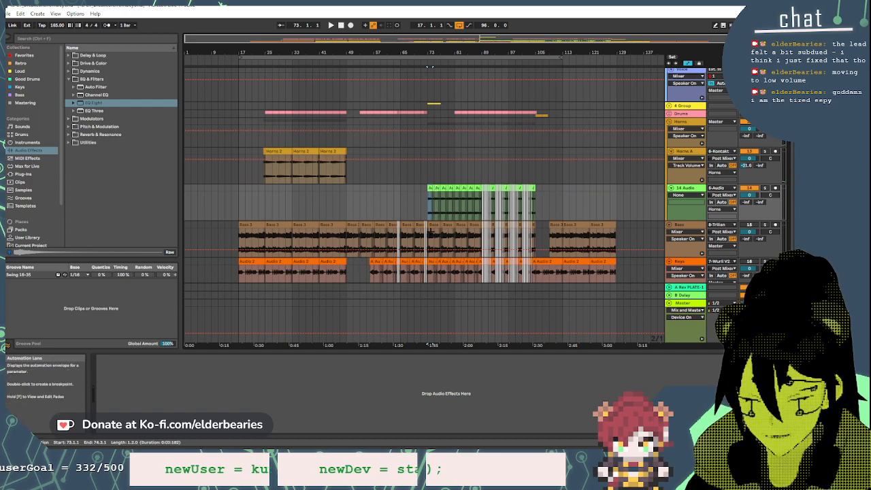
{"action": "left_click_drag", "start_coordinate": [453, 52], "coordinate": [454, 109]}
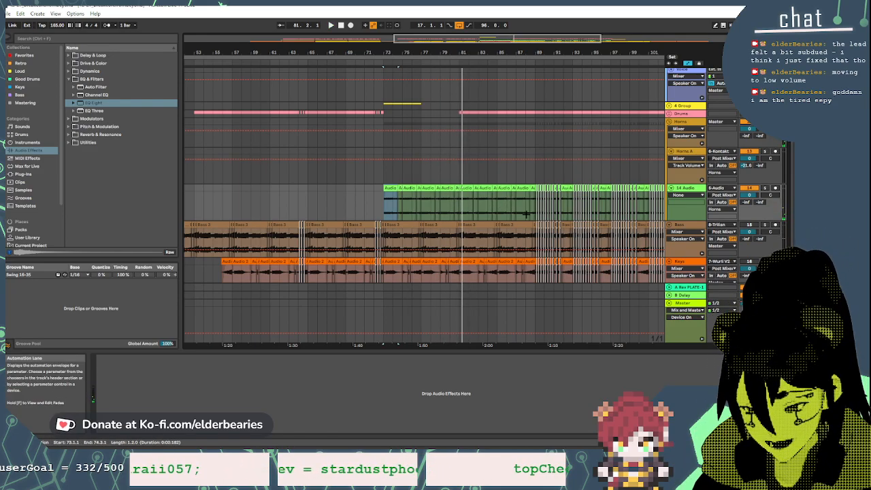
{"action": "key", "text": "space"}
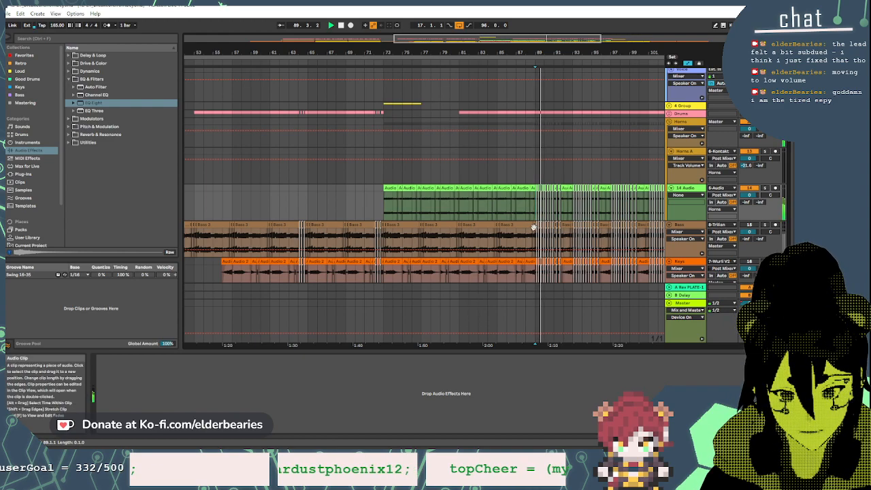
{"action": "left_click_drag", "start_coordinate": [563, 51], "coordinate": [527, 71]}
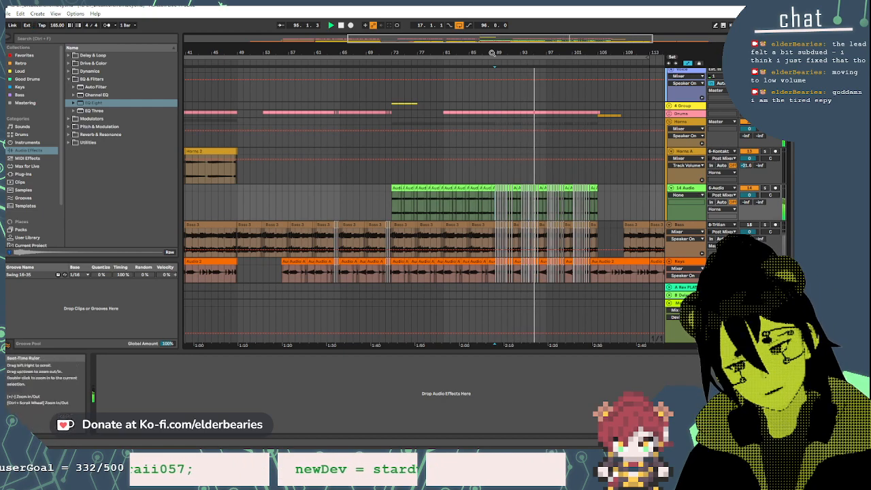
{"action": "left_click_drag", "start_coordinate": [489, 61], "coordinate": [503, 89]}
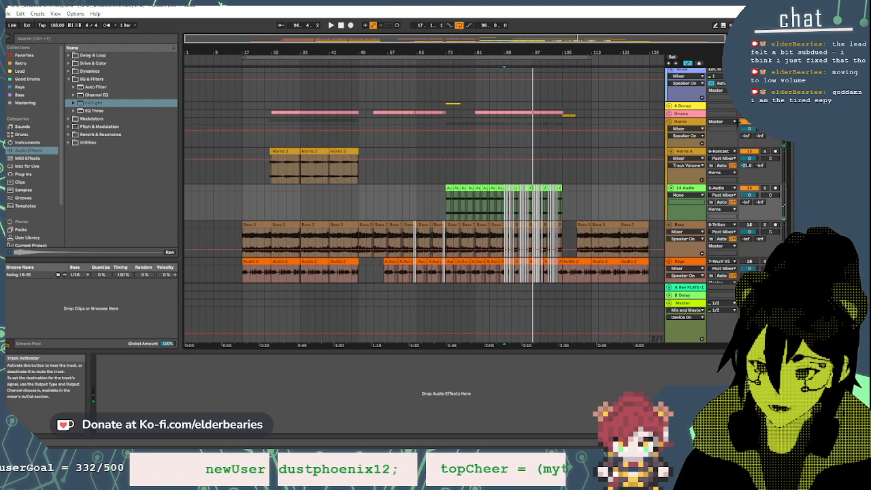
Step: Collapse the Horns group and audition the Bass track alone from bar 17 and from about bar 49
{"action": "left_click", "coordinate": [674, 121]}
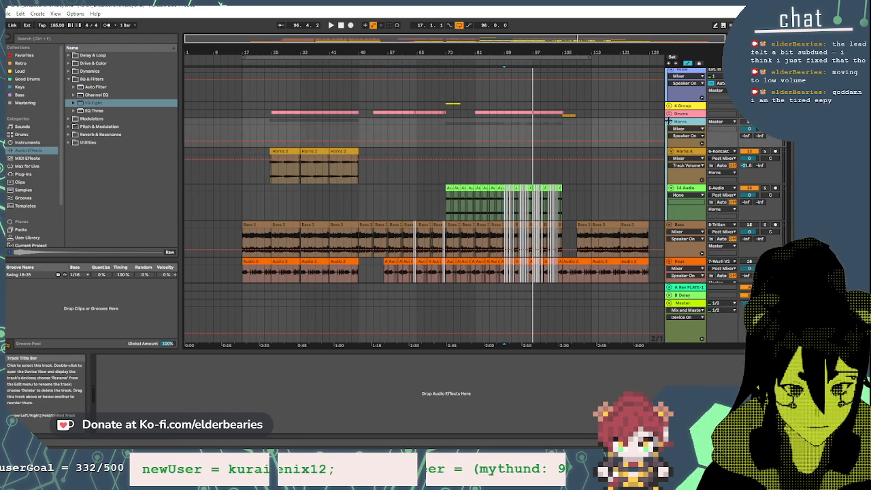
{"action": "left_click", "coordinate": [669, 121]}
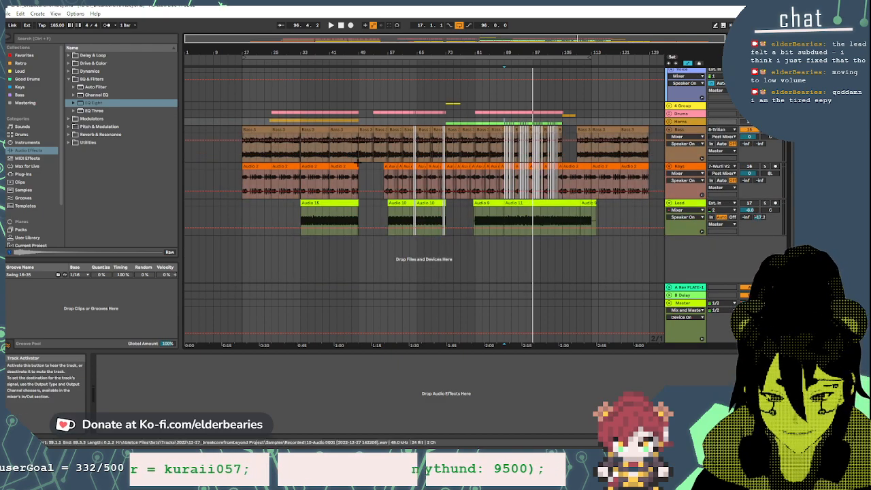
{"action": "left_click", "coordinate": [249, 128]}
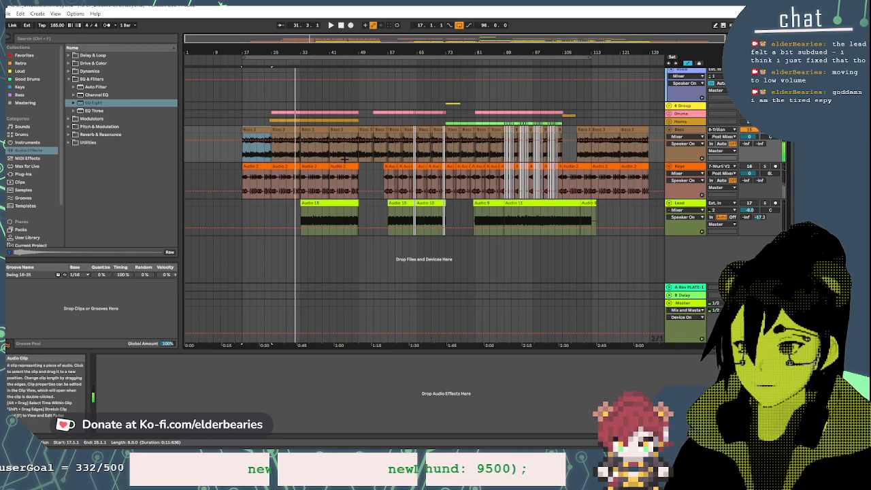
{"action": "left_click_drag", "start_coordinate": [359, 136], "coordinate": [372, 129]}
{"action": "key", "text": "space"}
{"action": "key", "text": "space"}
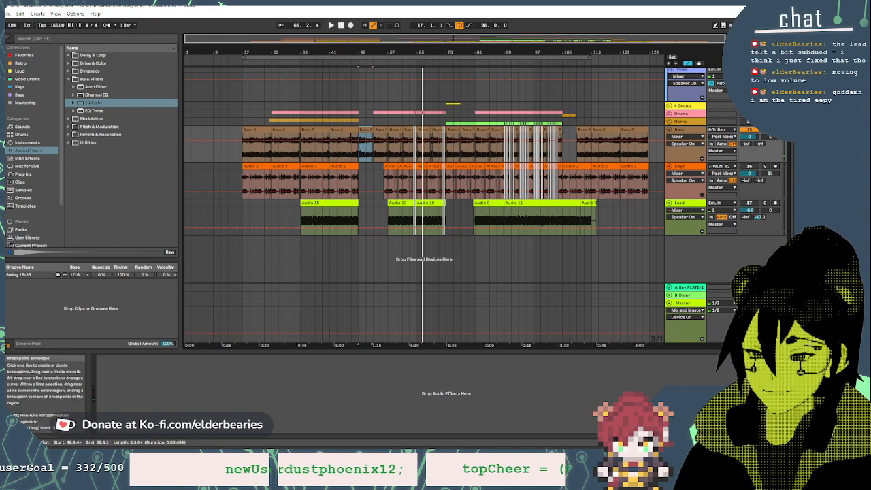
Step: Audition the Bass track once more around bar 49
{"action": "left_click", "coordinate": [349, 133]}
{"action": "key", "text": "space"}
{"action": "left_click", "coordinate": [364, 130]}
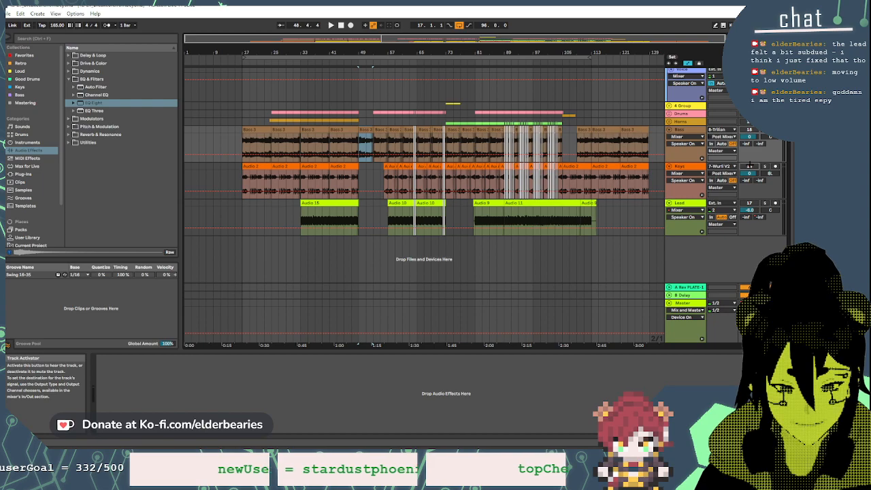
Step: Audition the Keys track alone from its first clip at bar 17 and from about bar 55
{"action": "left_click", "coordinate": [262, 166]}
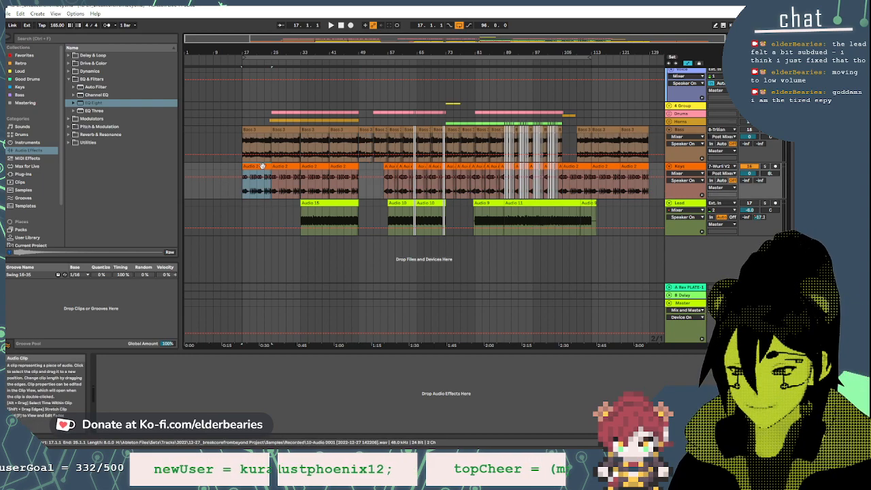
{"action": "key", "text": "space"}
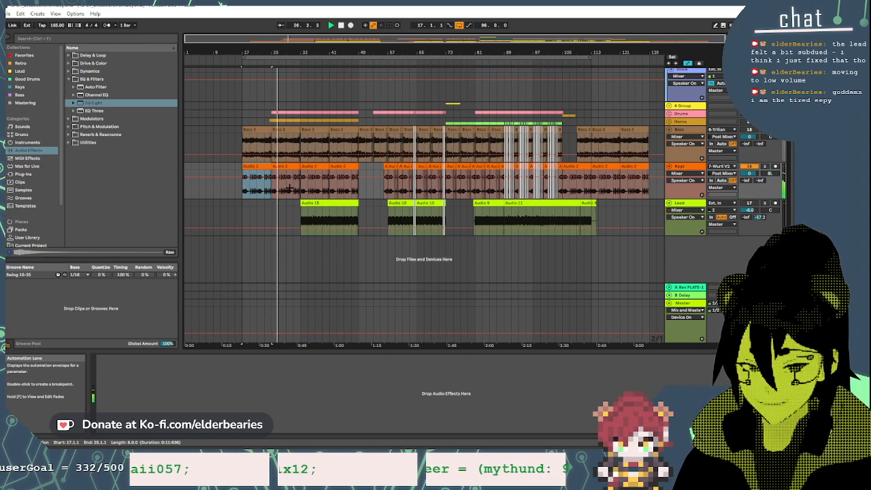
{"action": "left_click", "coordinate": [386, 173]}
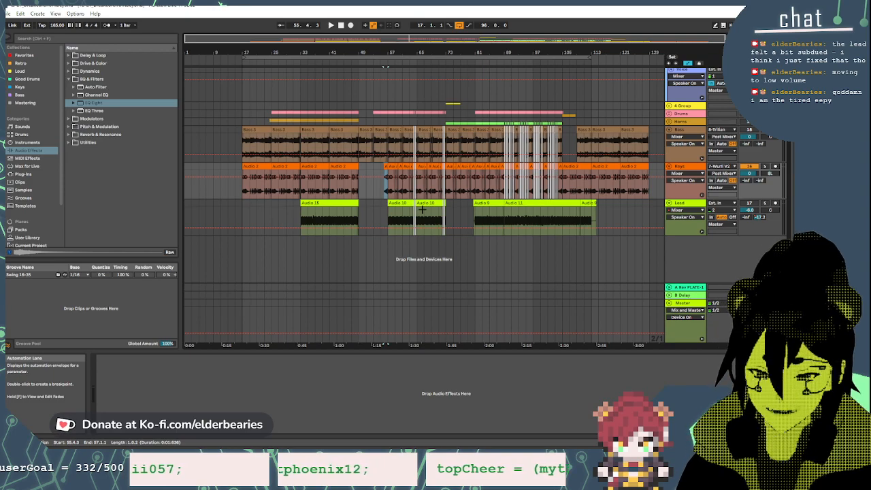
{"action": "key", "text": "space"}
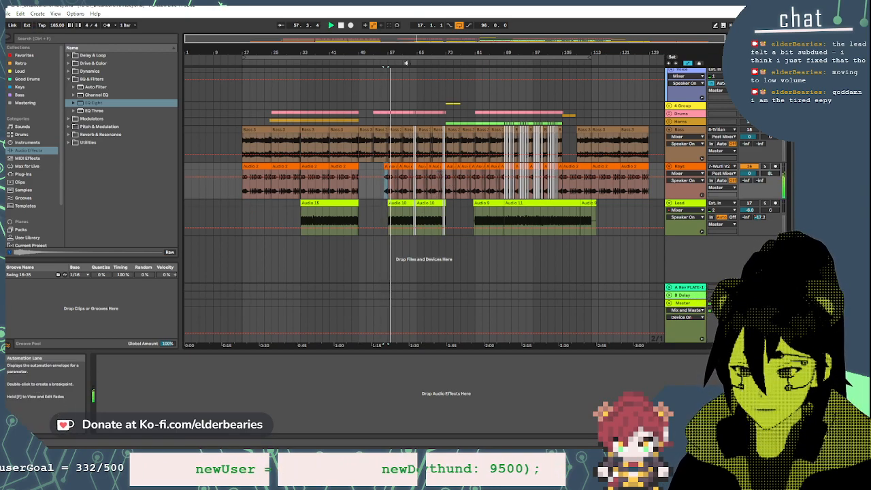
{"action": "left_click_drag", "start_coordinate": [427, 51], "coordinate": [431, 88]}
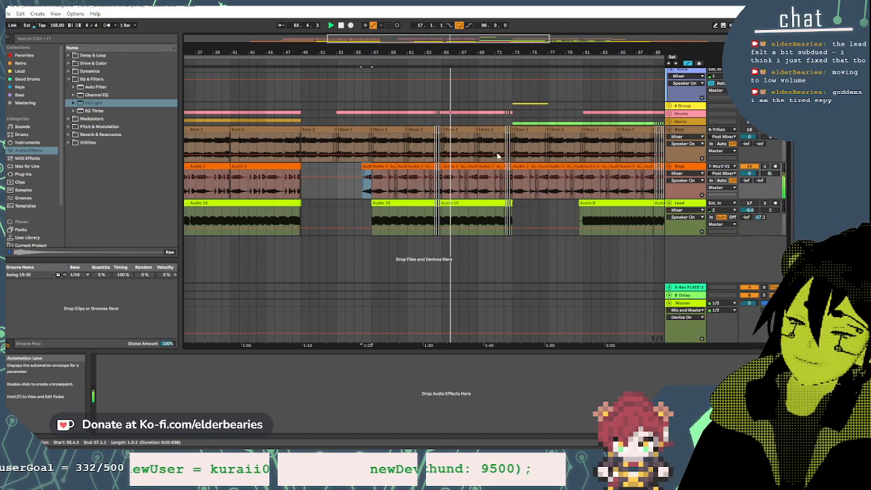
Step: Audition the Keys track alone from bar 88, through the densely chopped section
{"action": "left_click_drag", "start_coordinate": [527, 53], "coordinate": [380, 46]}
{"action": "key", "text": "space"}
{"action": "left_click", "coordinate": [478, 184]}
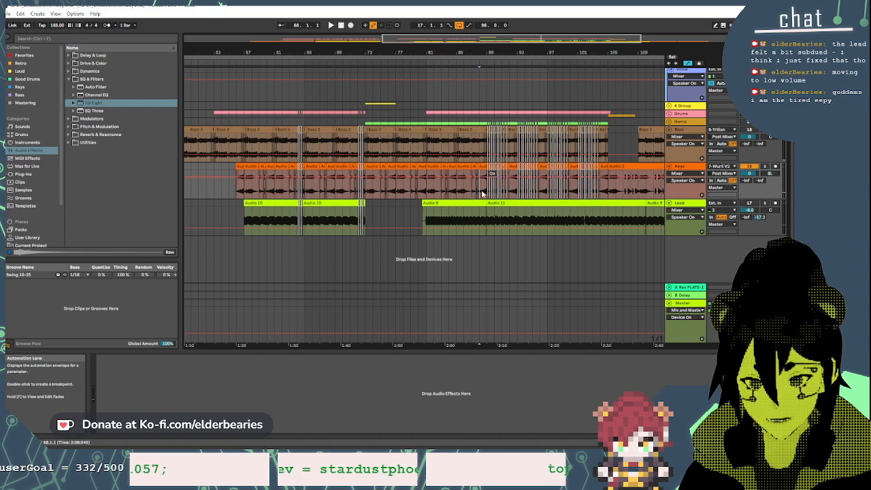
{"action": "key", "text": "space"}
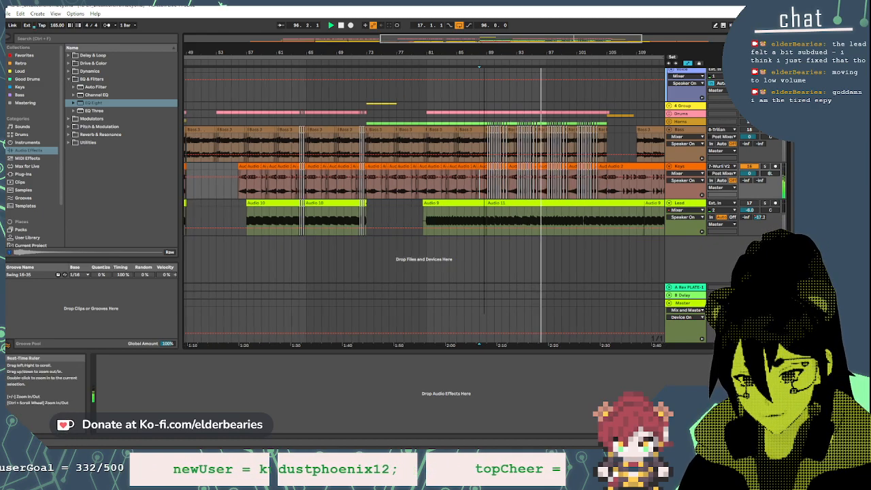
Step: Audition the Lead track alone from the Audio 15 clip at bar 33 and from bar 47
{"action": "left_click_drag", "start_coordinate": [477, 52], "coordinate": [477, 24]}
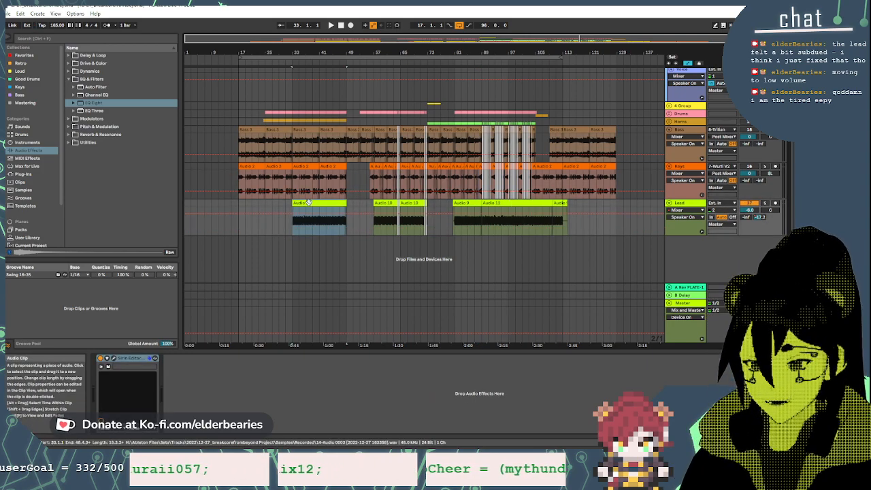
{"action": "left_click", "coordinate": [308, 203]}
{"action": "key", "text": "space"}
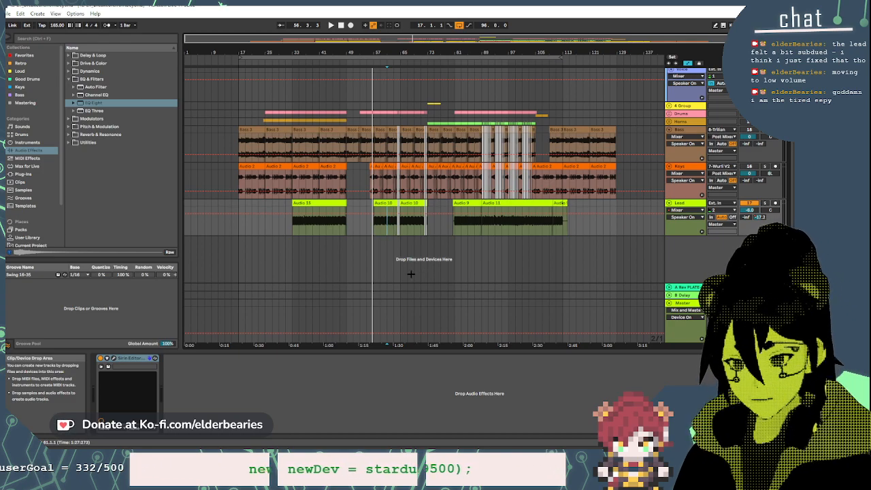
{"action": "left_click", "coordinate": [340, 229]}
{"action": "key", "text": "space"}
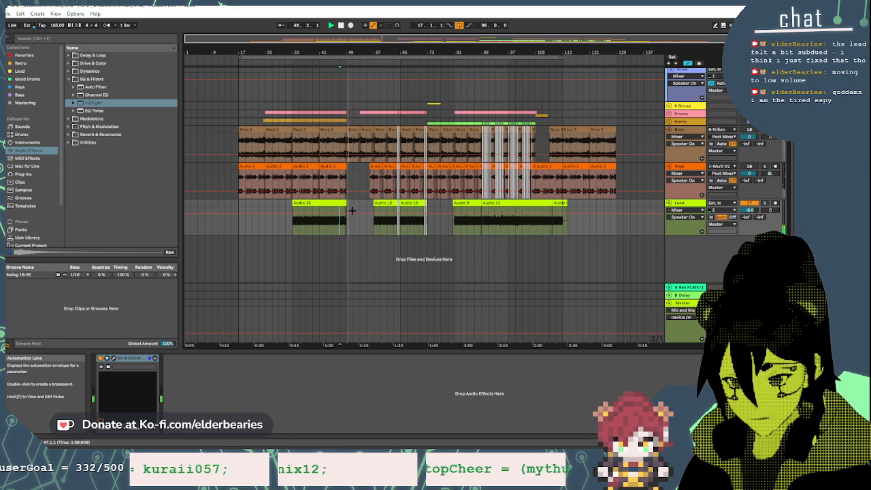
{"action": "key", "text": "space"}
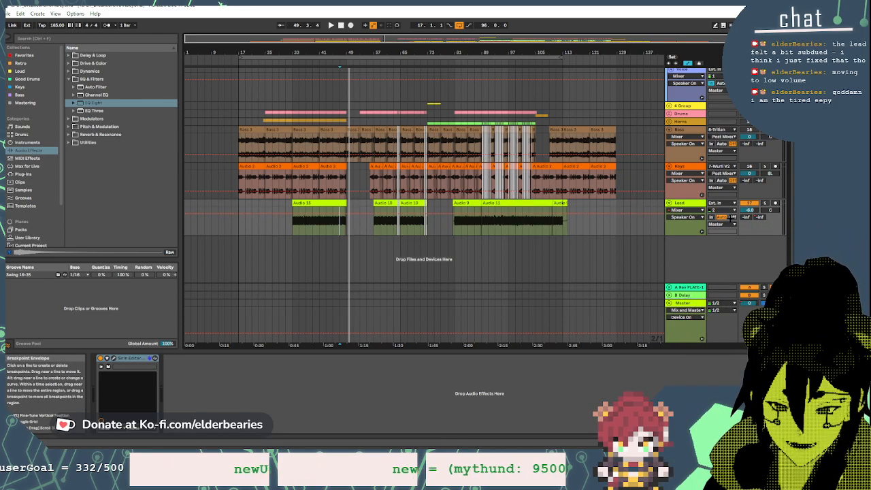
Step: Display the Lead track's B-Delay send automation and examine it around bars 47 to 51
{"action": "left_click", "coordinate": [763, 216]}
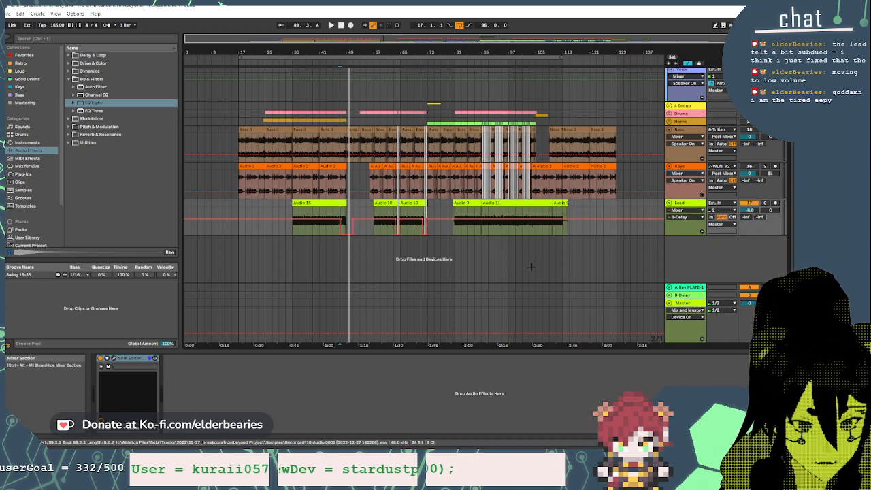
{"action": "left_click_drag", "start_coordinate": [340, 53], "coordinate": [361, 129]}
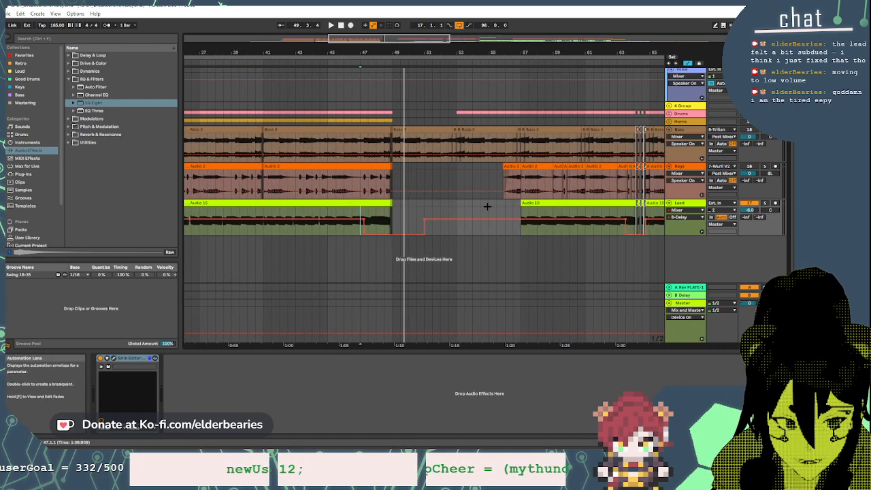
Step: Show the Master track's device chain and go through its OCS-45, WLM Meter, EQ Eight and Utility devices
{"action": "left_click", "coordinate": [687, 166]}
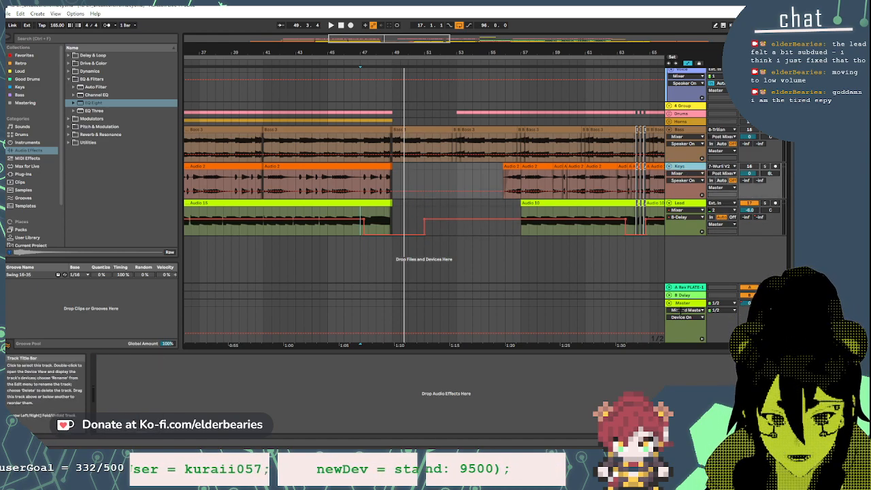
{"action": "left_click", "coordinate": [683, 304]}
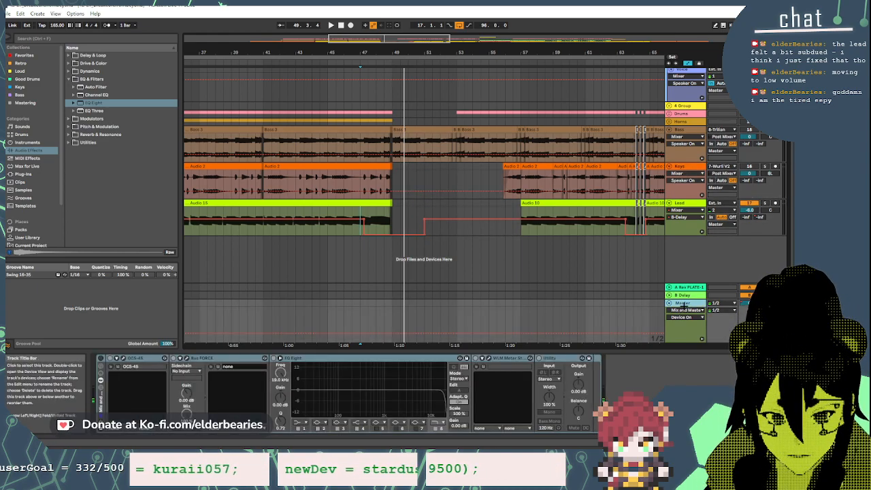
{"action": "left_click", "coordinate": [136, 358]}
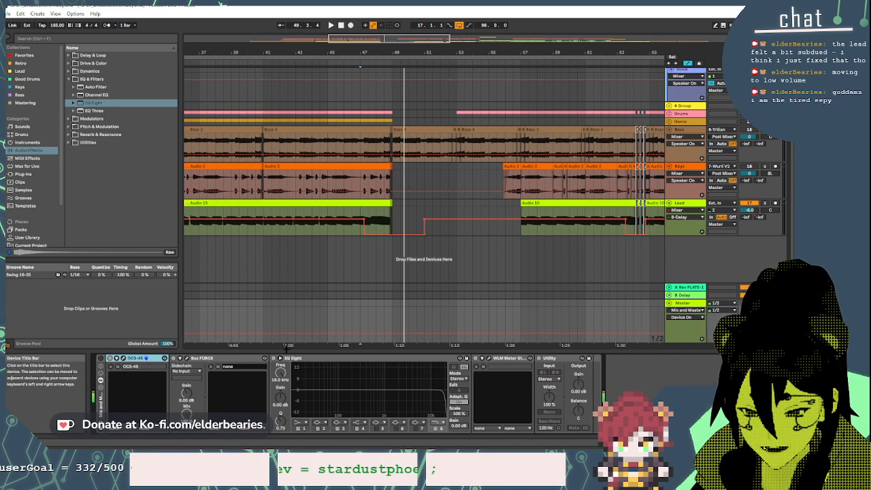
{"action": "left_click", "coordinate": [502, 358]}
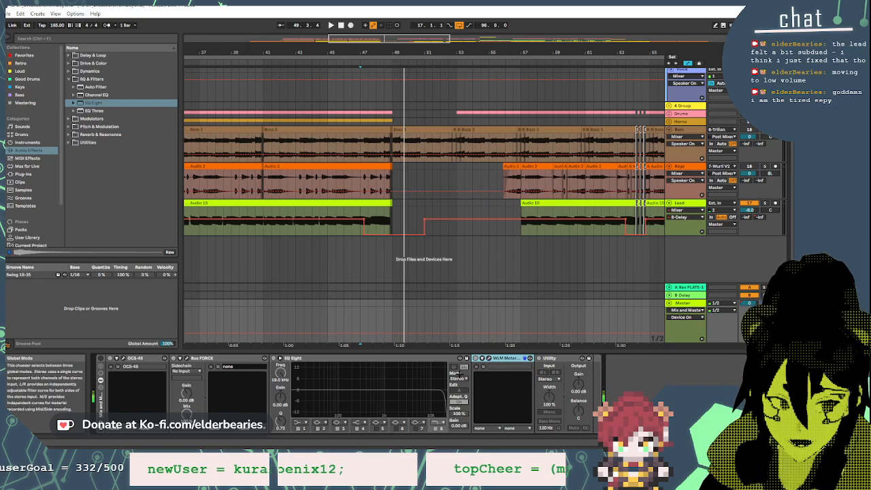
{"action": "left_click", "coordinate": [385, 358]}
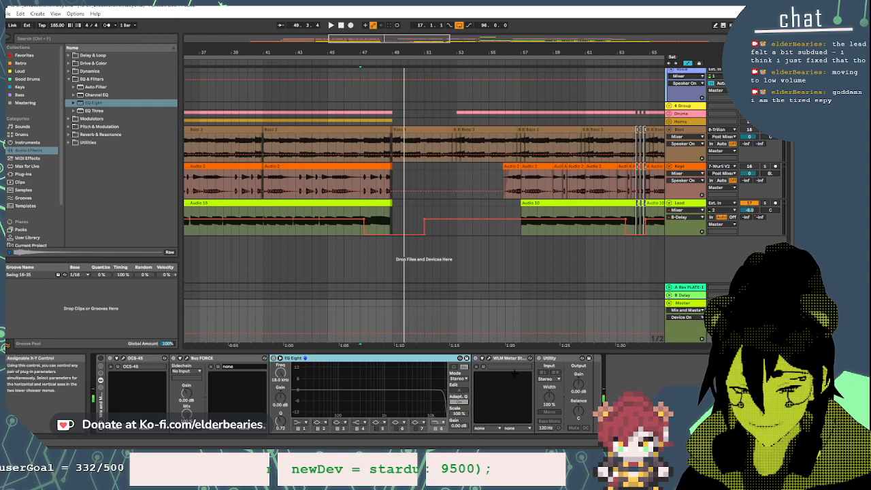
{"action": "left_click", "coordinate": [557, 358]}
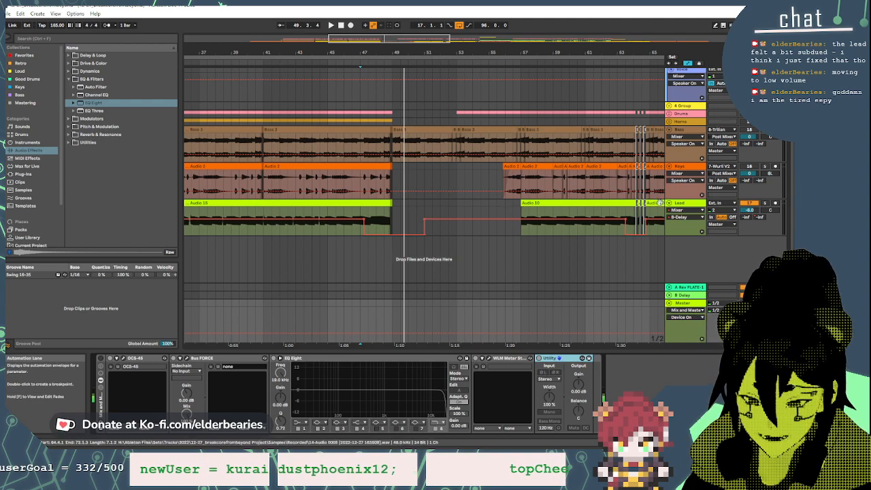
Step: Check the device chains of the Keys track and Drums group, and reactivate the Drums, Horns, Bass and Keys
{"action": "left_click", "coordinate": [691, 165]}
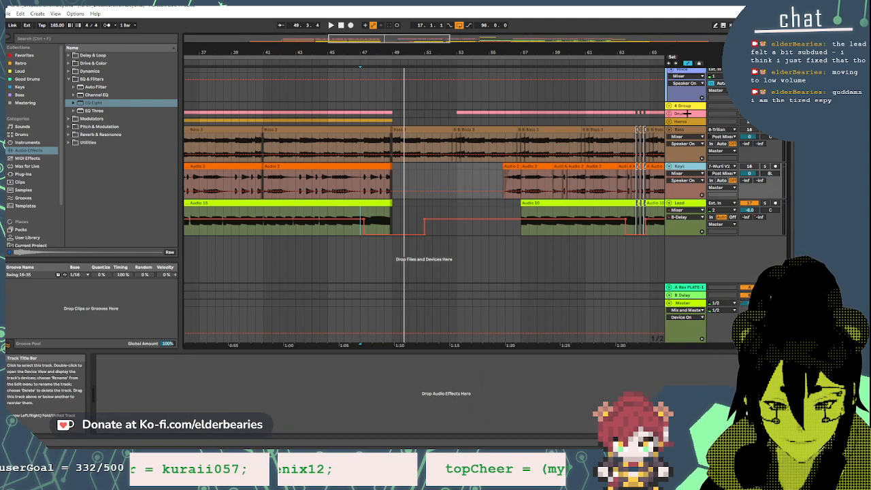
{"action": "left_click", "coordinate": [686, 115]}
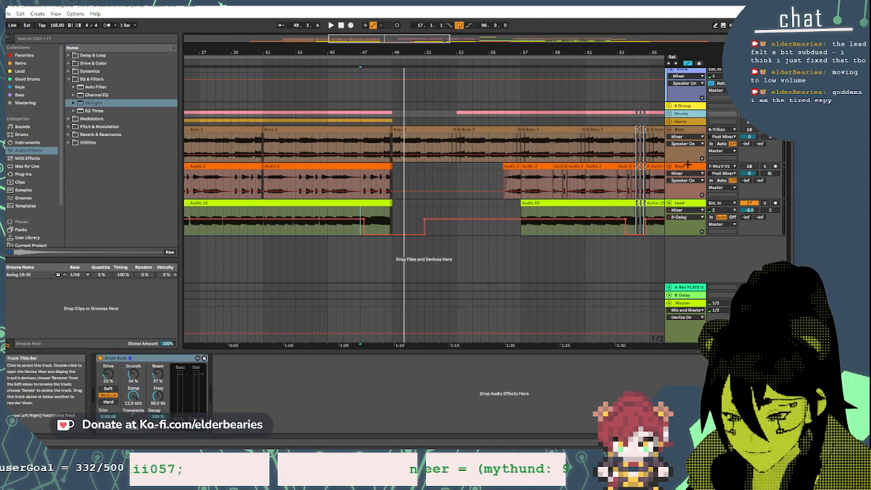
{"action": "left_click", "coordinate": [686, 166]}
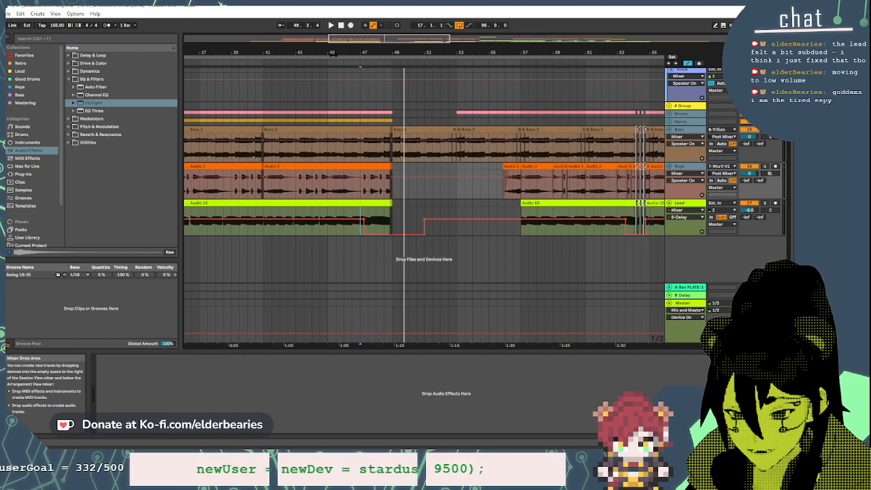
Step: Select the loop's time span from bar 17 to bar 113 across all tracks and turn looping off
{"action": "mouse_move", "coordinate": [357, 54]}
{"action": "left_mouse_down"}
{"action": "mouse_move", "coordinate": [357, 25]}
{"action": "mouse_move", "coordinate": [314, 14]}
{"action": "left_mouse_up"}
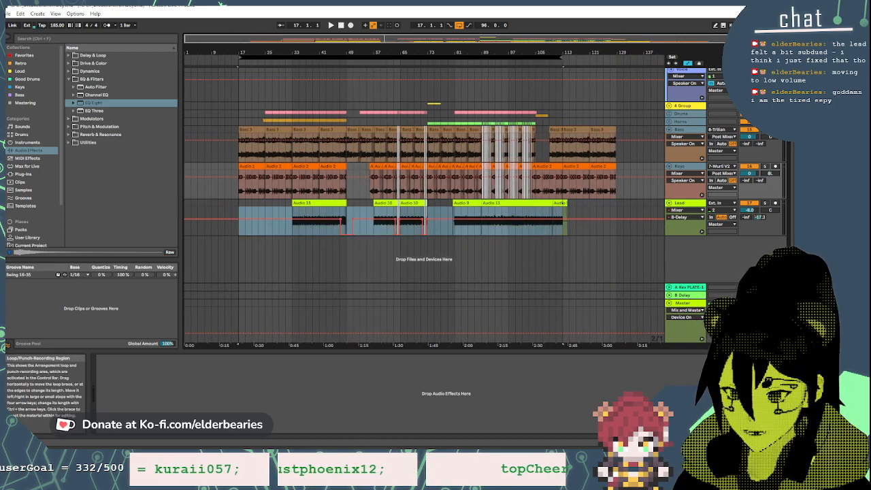
{"action": "left_click", "coordinate": [350, 62]}
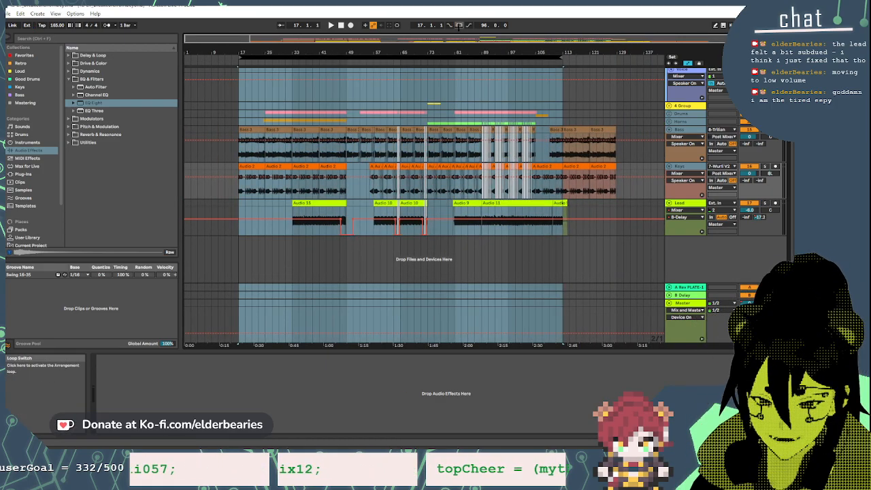
Step: Switch on the Master track's mastering rack and play the full mix from bar 17
{"action": "left_click", "coordinate": [683, 304]}
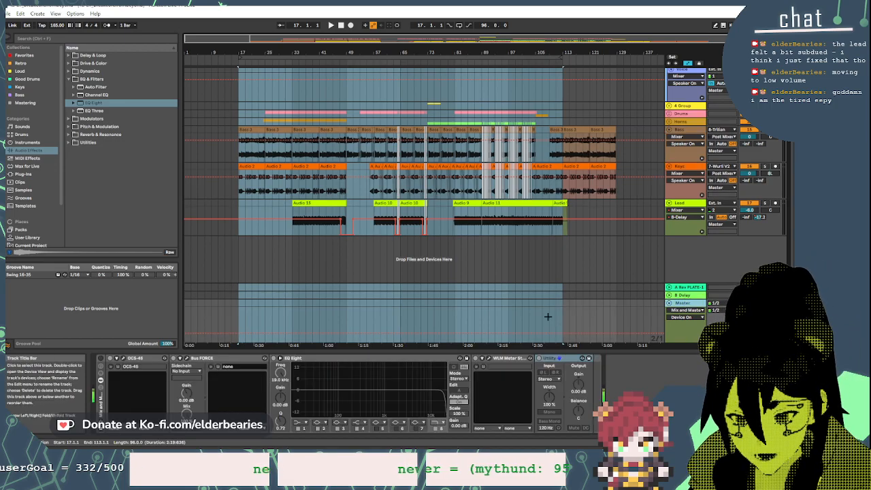
{"action": "left_click", "coordinate": [101, 358]}
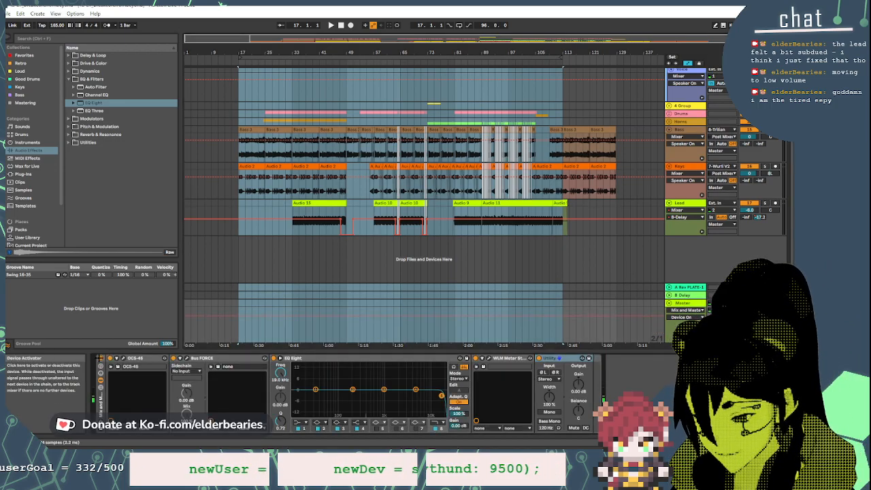
{"action": "scroll", "coordinate": [632, 218], "scroll_direction": "up", "scroll_amount": 3}
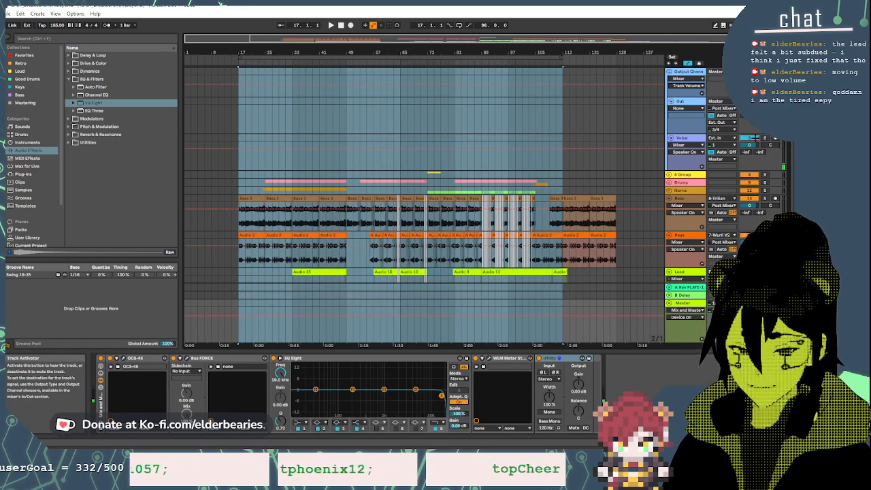
{"action": "key", "text": "space"}
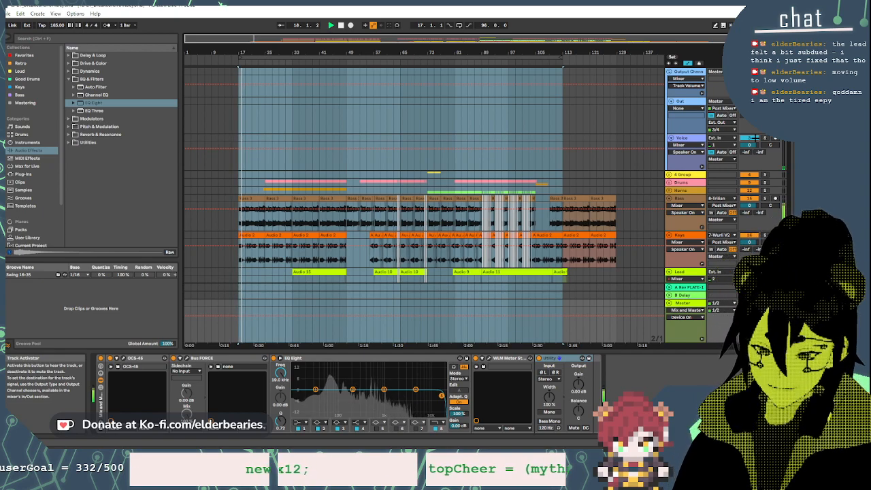